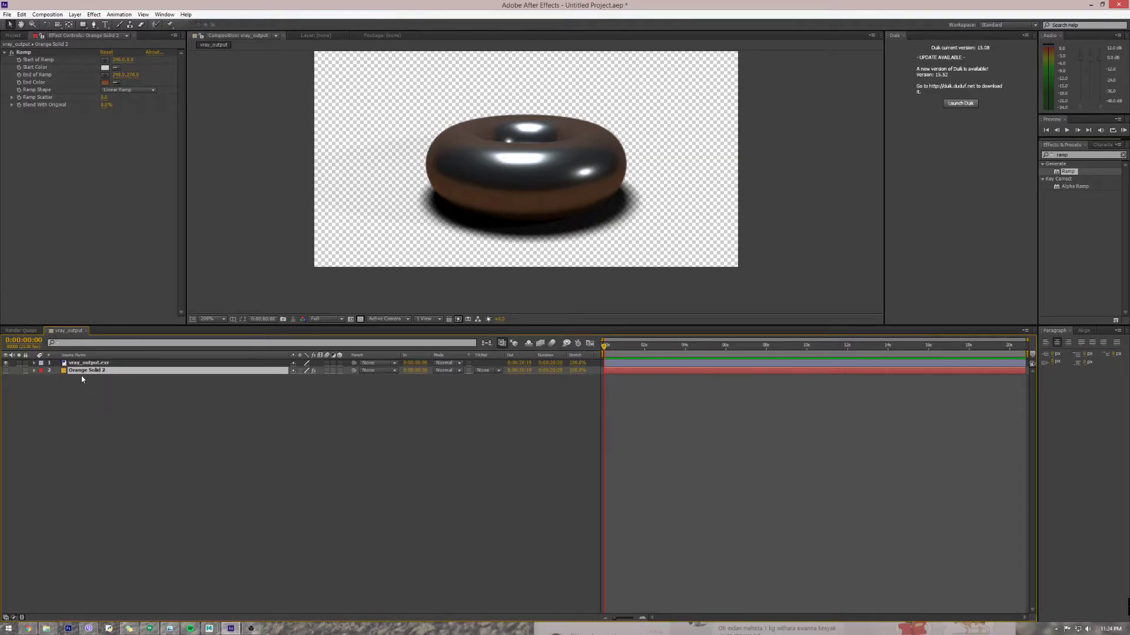
Step: Inspect the vray_output.exr render layer and toggle the visibility of the Orange Solid 2 background layer beneath it
{"action": "left_click", "coordinate": [81, 363]}
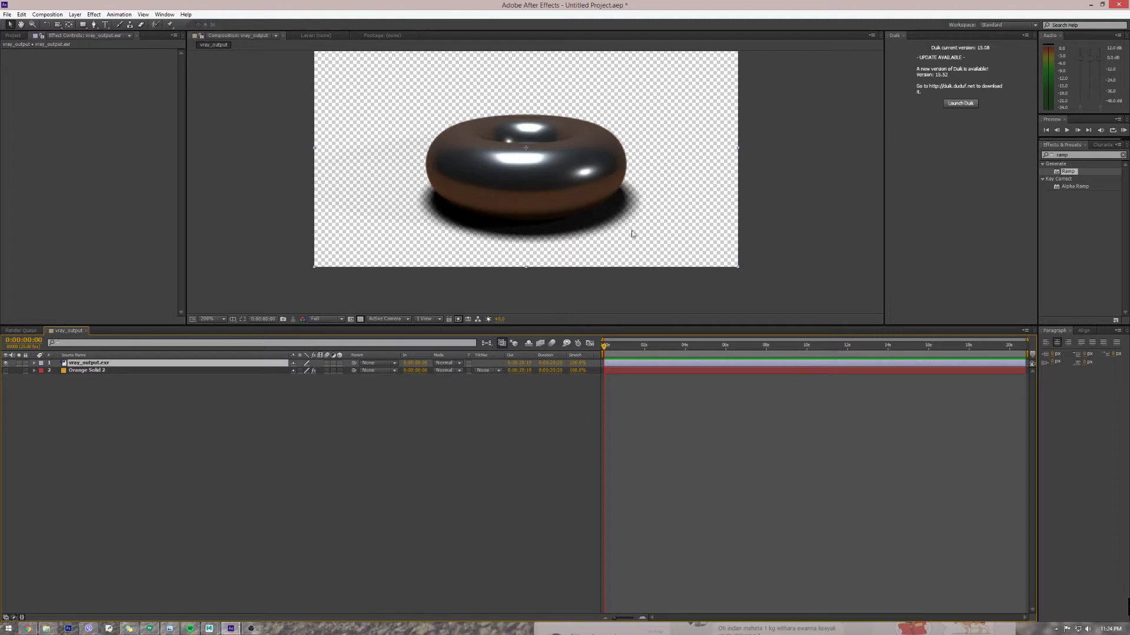
{"action": "left_click", "coordinate": [80, 371]}
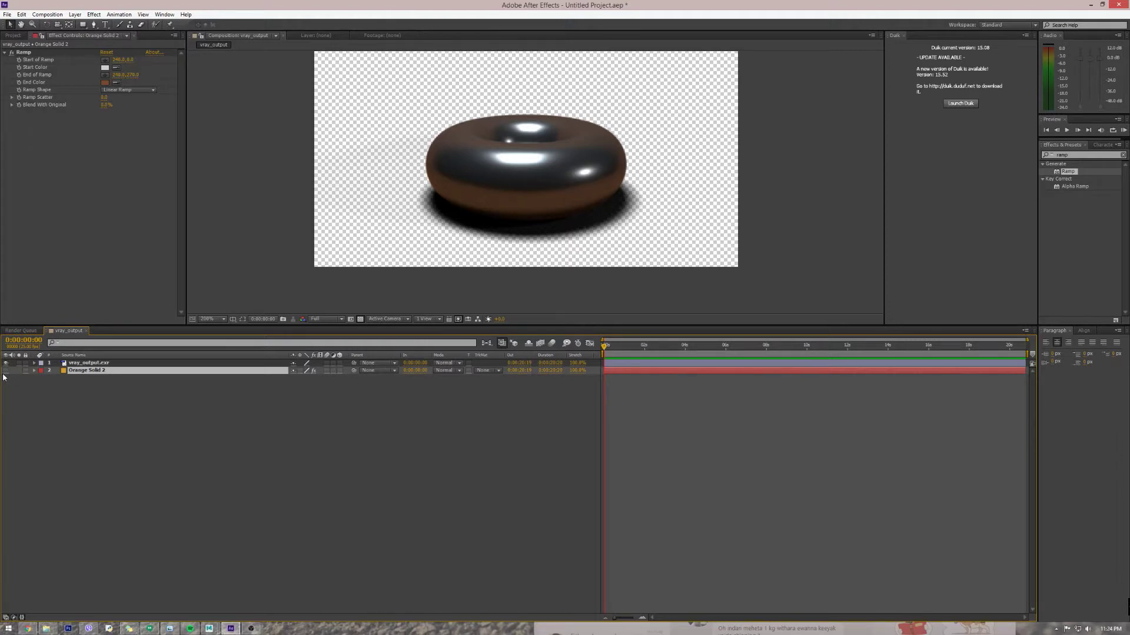
{"action": "left_click", "coordinate": [6, 371]}
{"action": "left_click", "coordinate": [6, 371]}
Step: Switch to Maya and examine the scene's light_02, floor_geo and donut objects, ending in the full-size camera1 view
{"action": "left_click", "coordinate": [265, 582]}
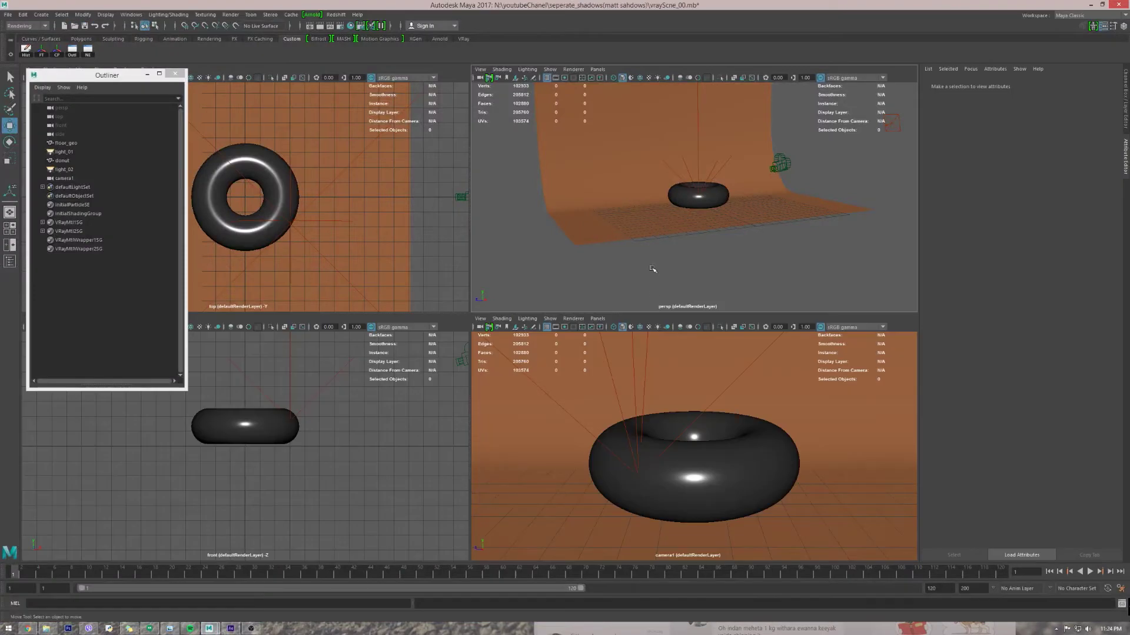
{"action": "key", "text": "space"}
{"action": "left_click_drag", "start_coordinate": [641, 323], "coordinate": [555, 236], "text": "alt"}
{"action": "left_click_drag", "start_coordinate": [709, 152], "coordinate": [733, 187]}
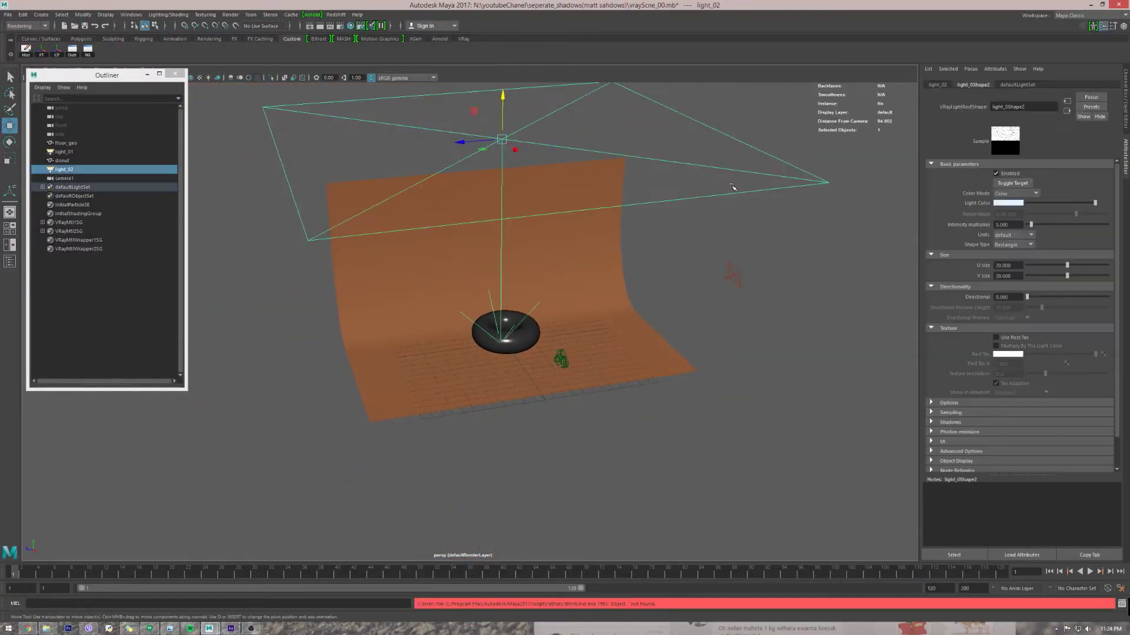
{"action": "left_click_drag", "start_coordinate": [706, 230], "coordinate": [638, 281]}
{"action": "left_click", "coordinate": [461, 169]}
{"action": "scroll", "coordinate": [665, 356], "scroll_direction": "up", "scroll_amount": 5}
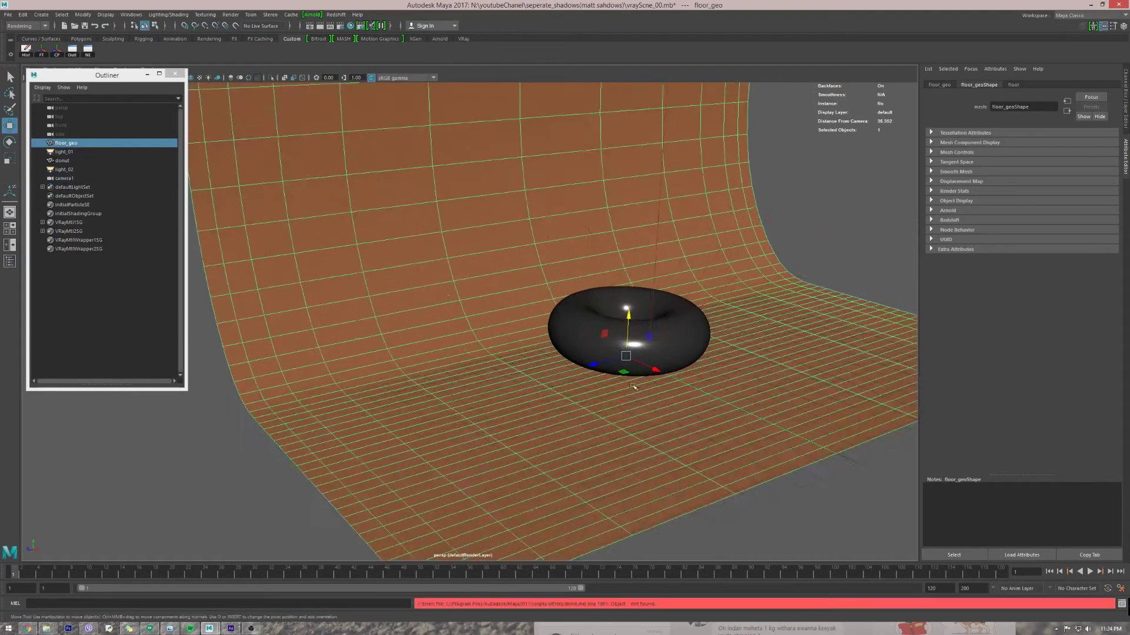
{"action": "left_click", "coordinate": [664, 356]}
{"action": "scroll", "coordinate": [588, 353], "scroll_direction": "down", "scroll_amount": 5}
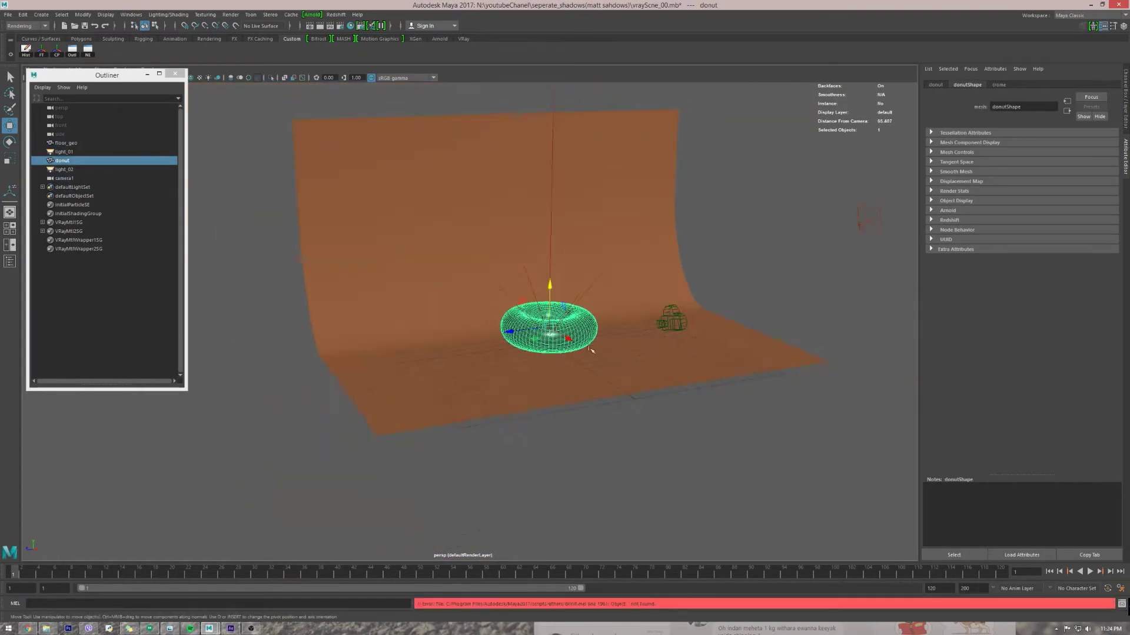
{"action": "key", "text": "space"}
{"action": "key", "text": "space"}
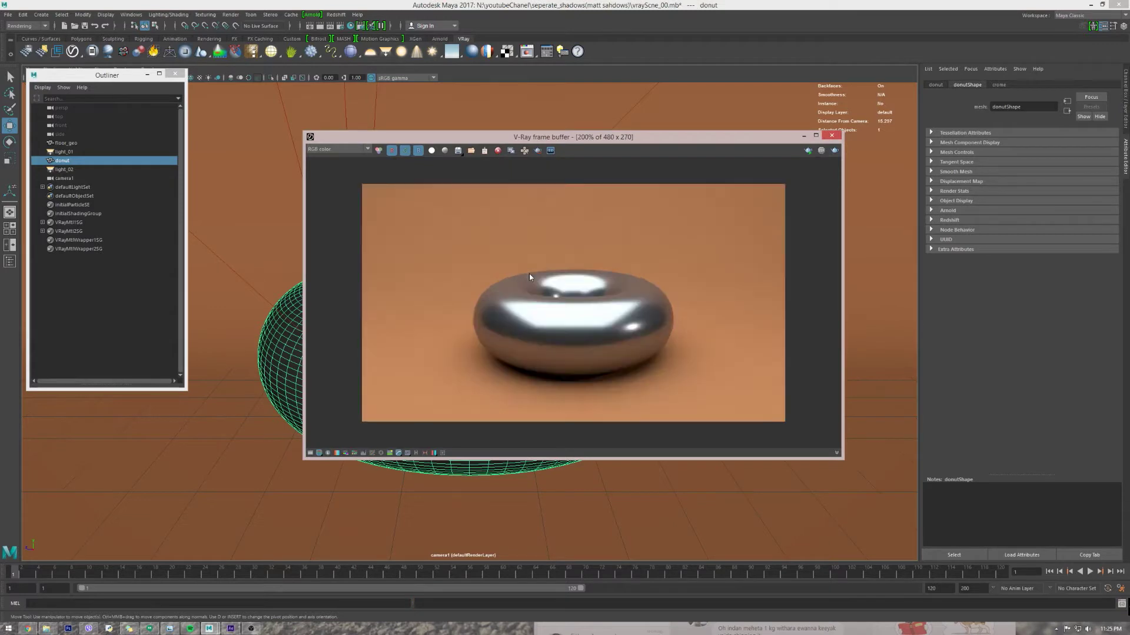
Step: Check the render's alpha channel in the V-Ray frame buffer, return to RGB color, and save the render to the history
{"action": "left_click", "coordinate": [432, 152]}
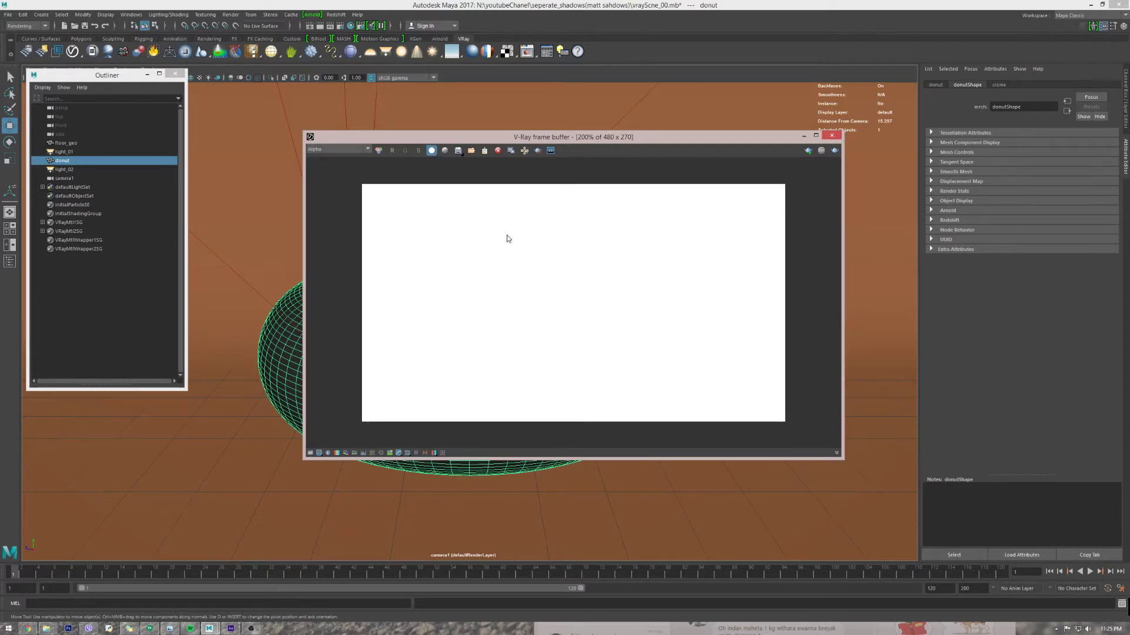
{"action": "left_click", "coordinate": [431, 151]}
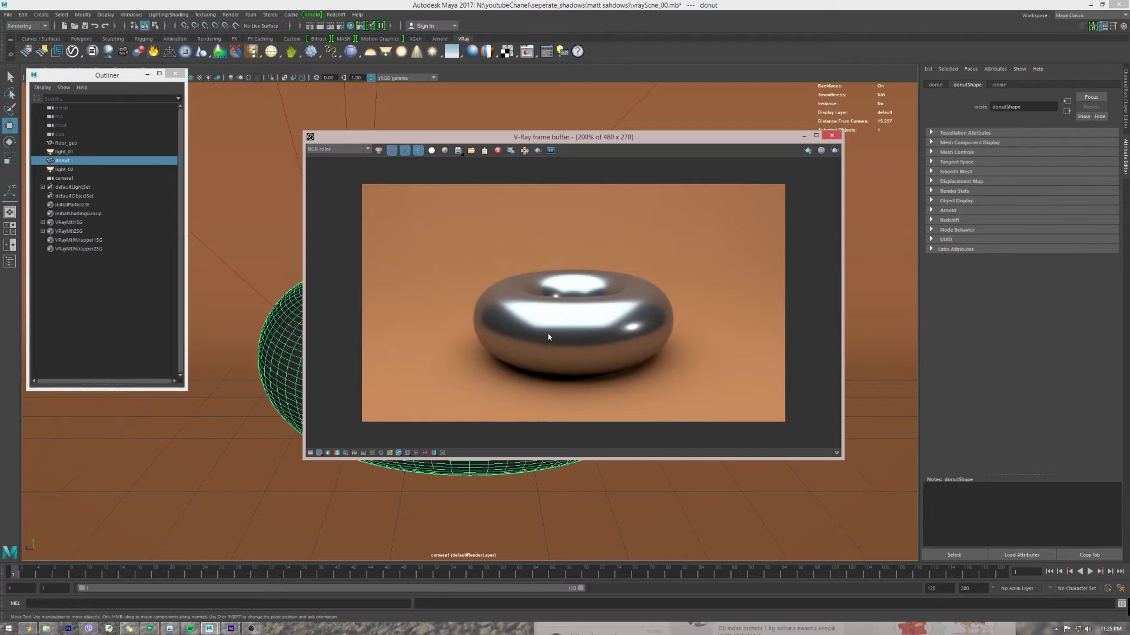
{"action": "left_click", "coordinate": [416, 453]}
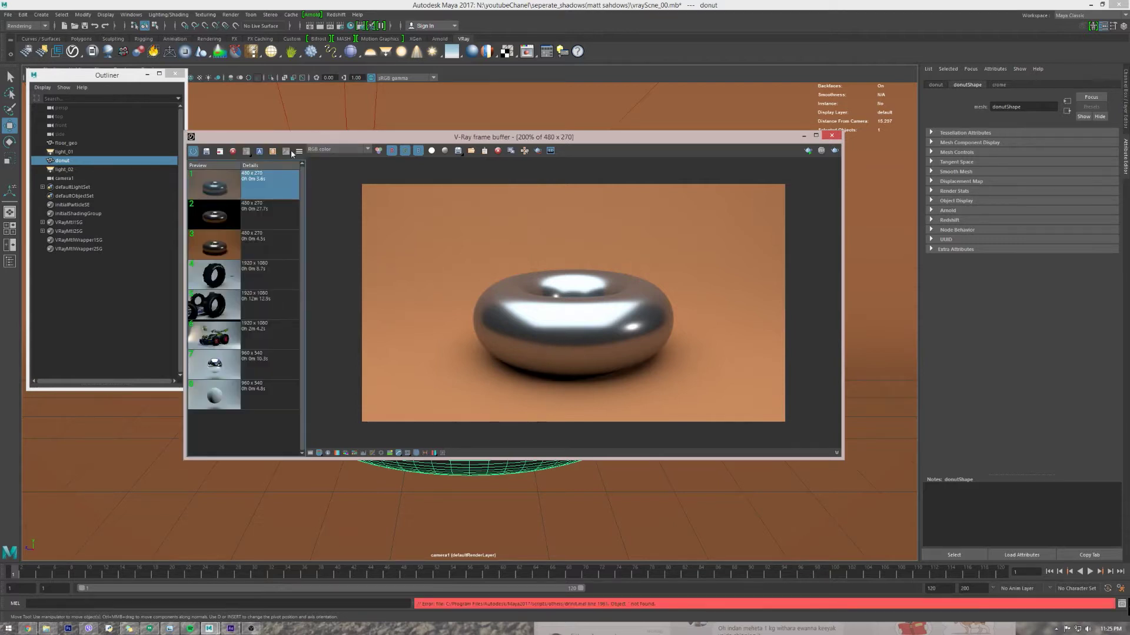
{"action": "left_click", "coordinate": [208, 152]}
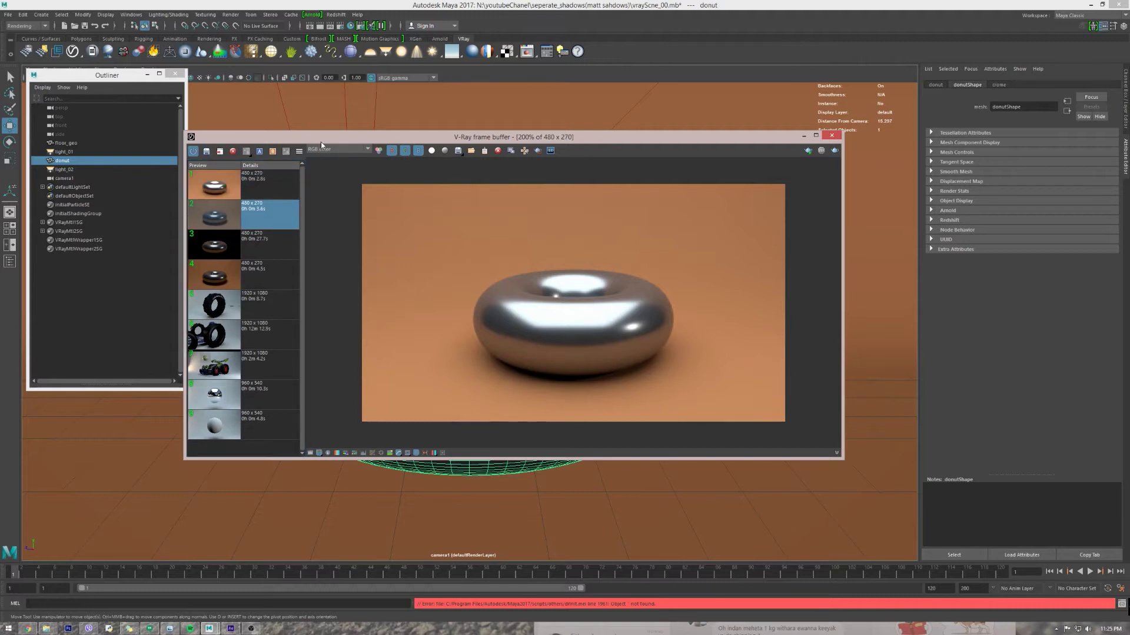
{"action": "left_click_drag", "start_coordinate": [352, 137], "coordinate": [379, 141]}
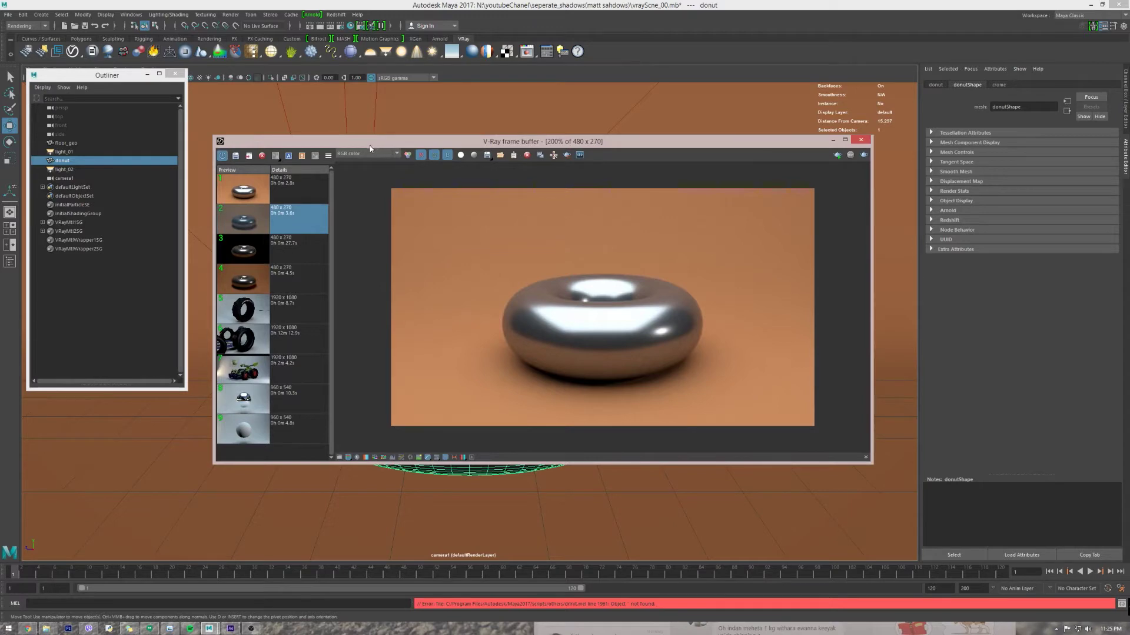
{"action": "left_click_drag", "start_coordinate": [370, 148], "coordinate": [835, 189]}
Step: Open Render Setup and create a render layer named donut_pass
{"action": "left_click", "coordinate": [551, 322]}
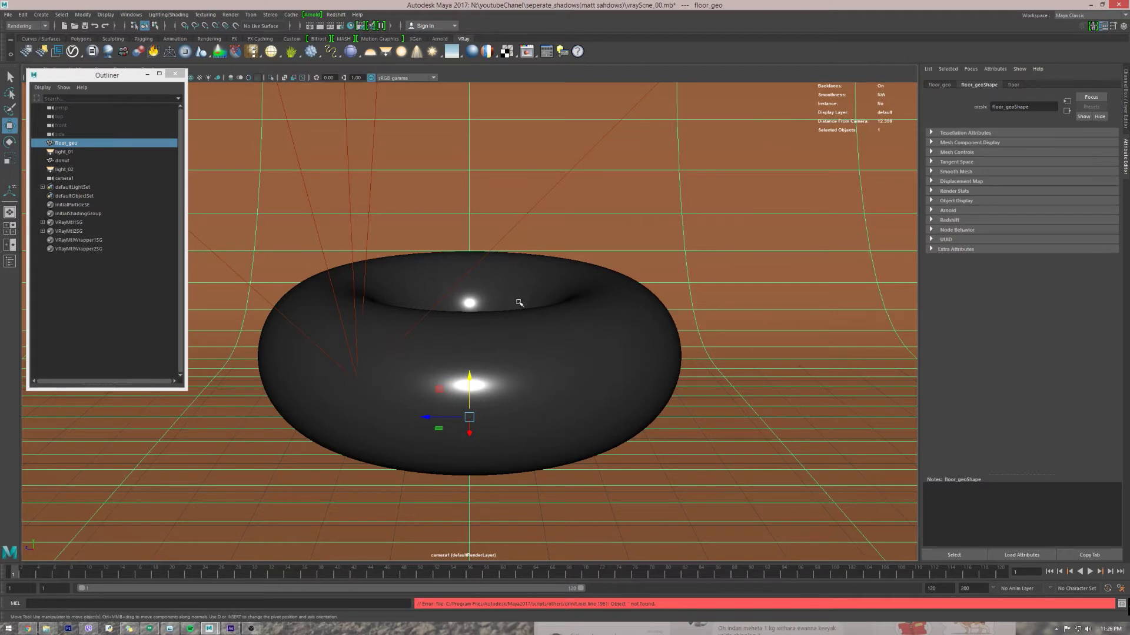
{"action": "left_click", "coordinate": [364, 27]}
{"action": "left_click_drag", "start_coordinate": [492, 290], "coordinate": [520, 184]}
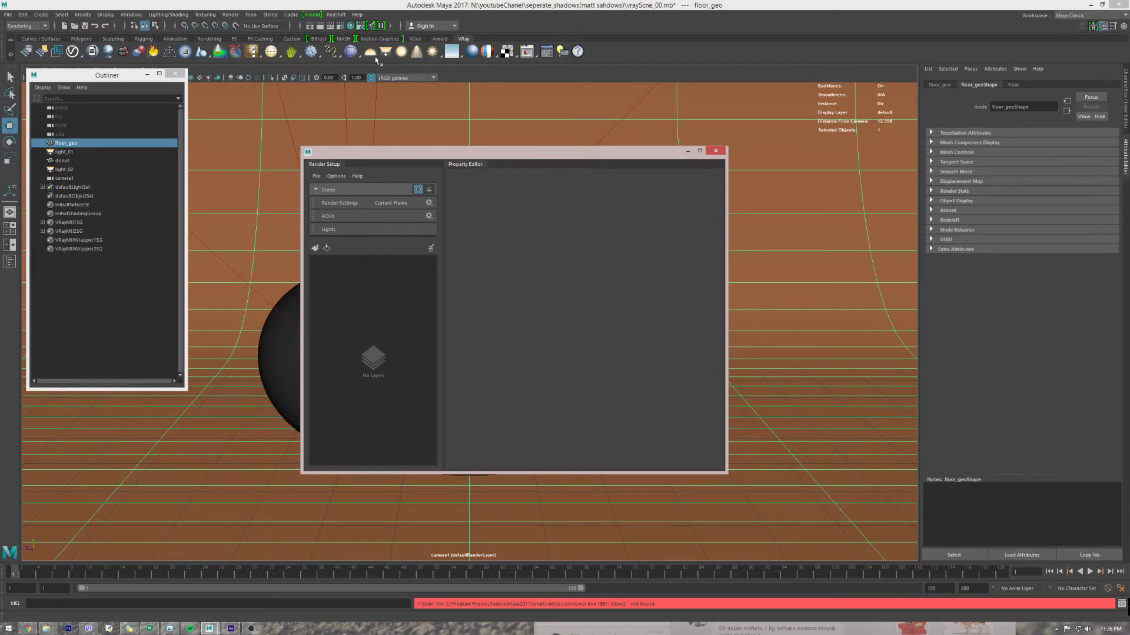
{"action": "left_click_drag", "start_coordinate": [464, 158], "coordinate": [599, 125]}
{"action": "left_click", "coordinate": [460, 226]}
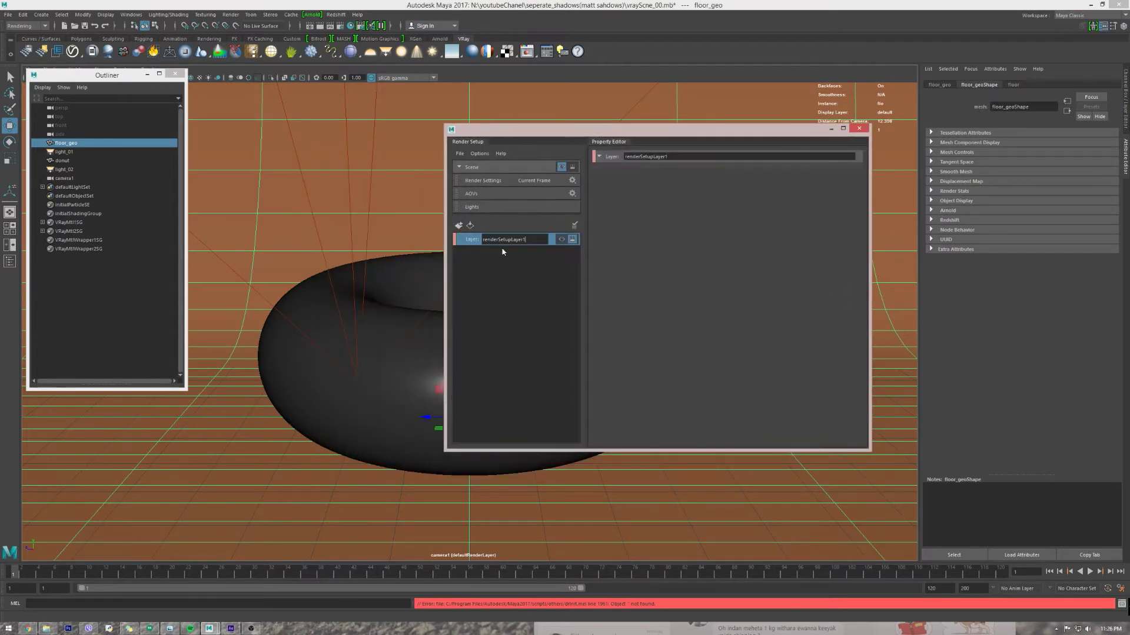
{"action": "double_click", "coordinate": [487, 240]}
{"action": "type", "text": "donut"}
{"action": "key", "text": "Return"}
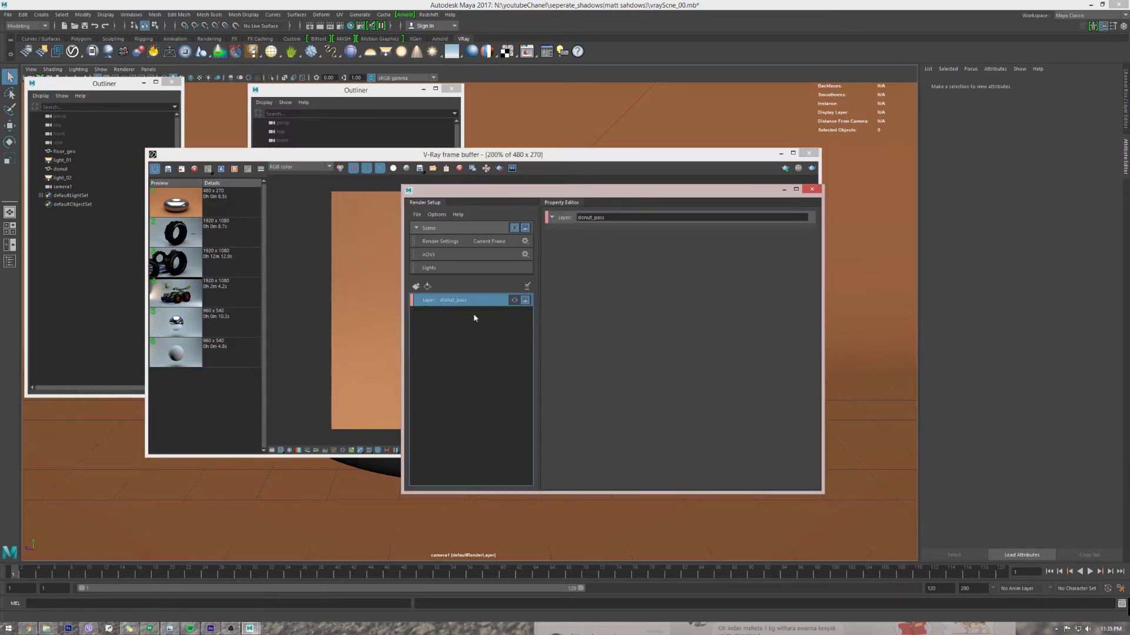
Step: Create a collection named allGeo in the donut_pass layer and set its include expression to *
{"action": "right_click", "coordinate": [470, 300]}
{"action": "left_click", "coordinate": [472, 322]}
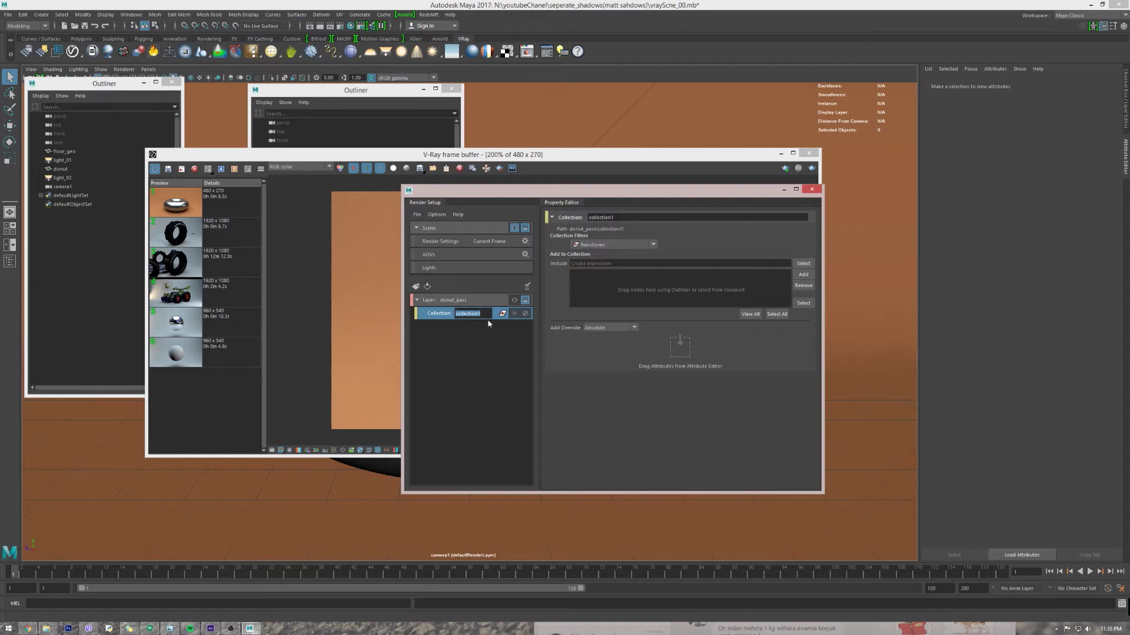
{"action": "type", "text": "allGeo"}
{"action": "key", "text": "Return"}
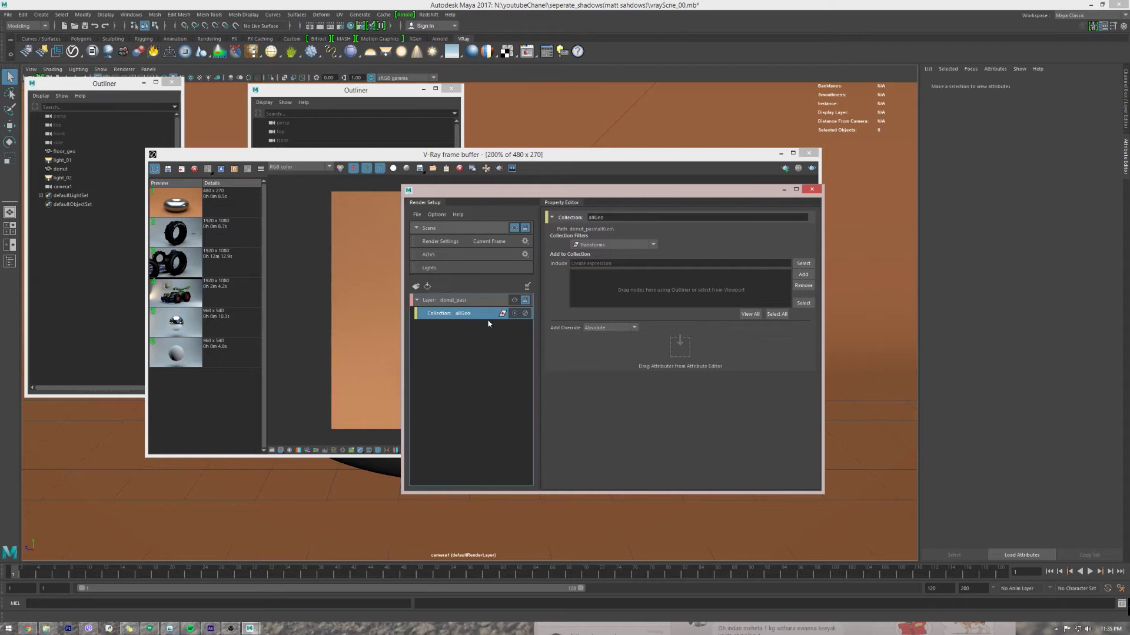
{"action": "left_click", "coordinate": [629, 266]}
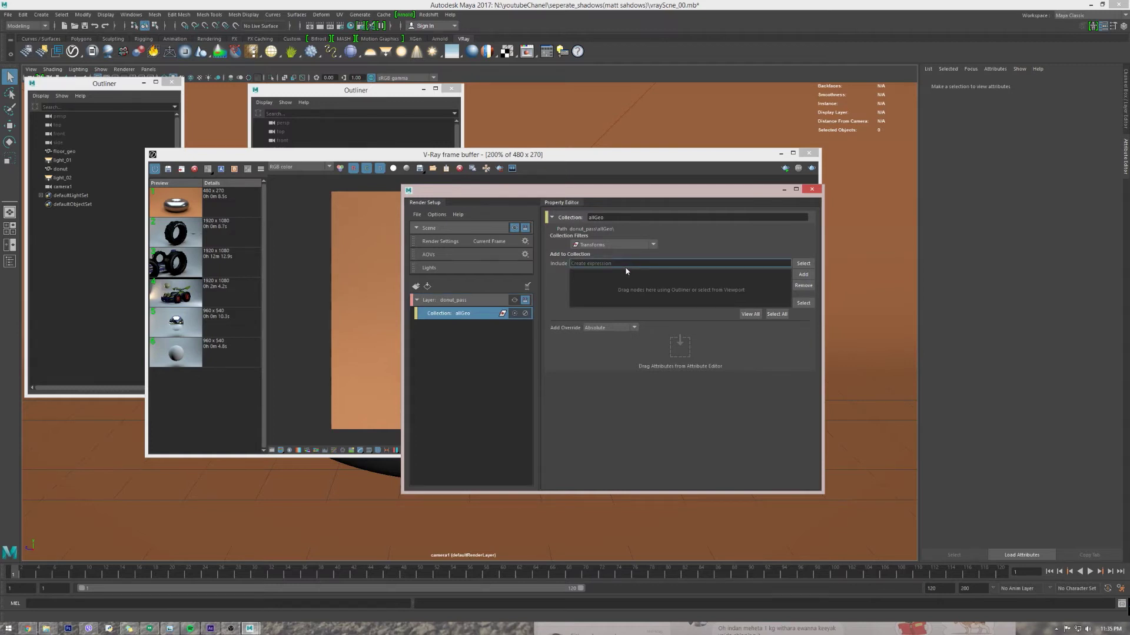
{"action": "type", "text": "*"}
{"action": "key", "text": "Return"}
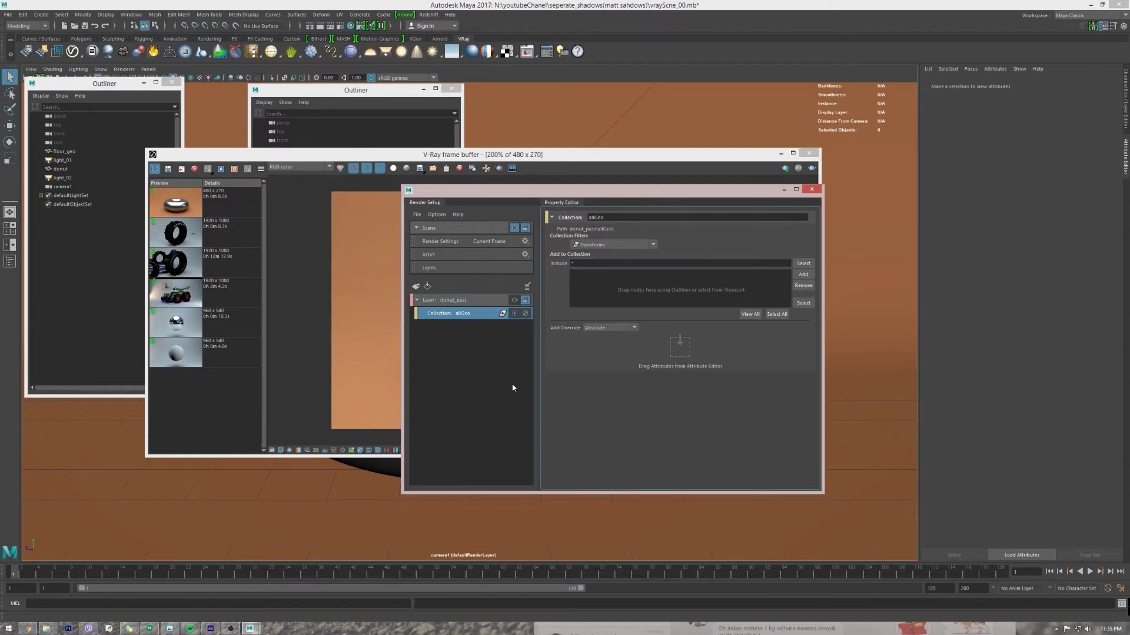
Step: Create a second collection named floor in the donut_pass layer and add floor_geo to it
{"action": "right_click", "coordinate": [475, 300]}
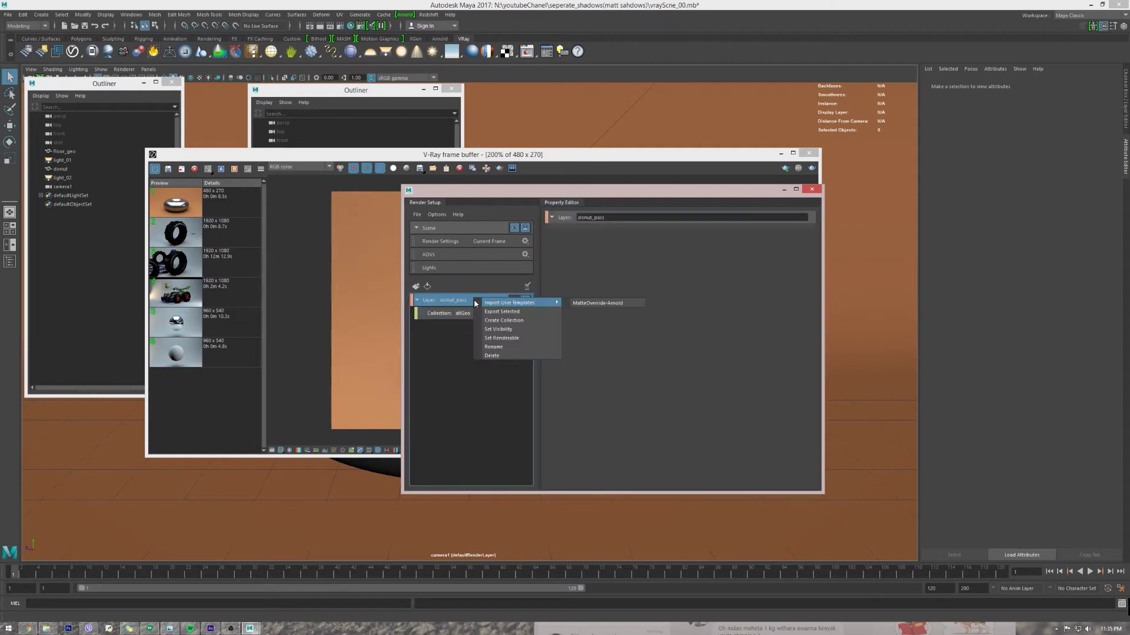
{"action": "left_click", "coordinate": [513, 323]}
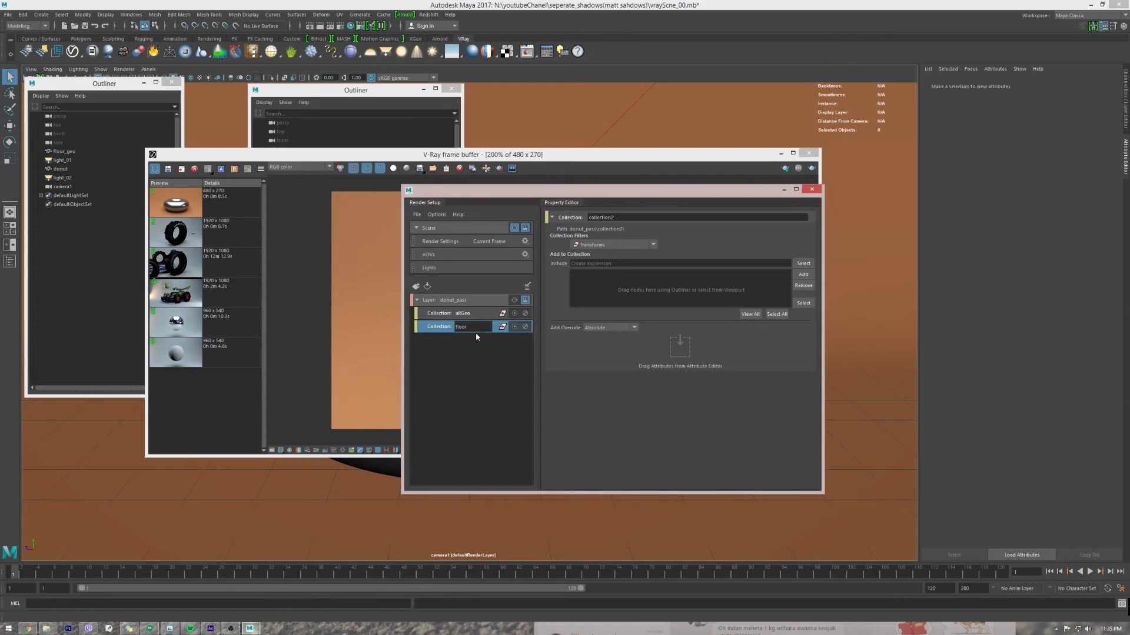
{"action": "type", "text": "floor"}
{"action": "key", "text": "Return"}
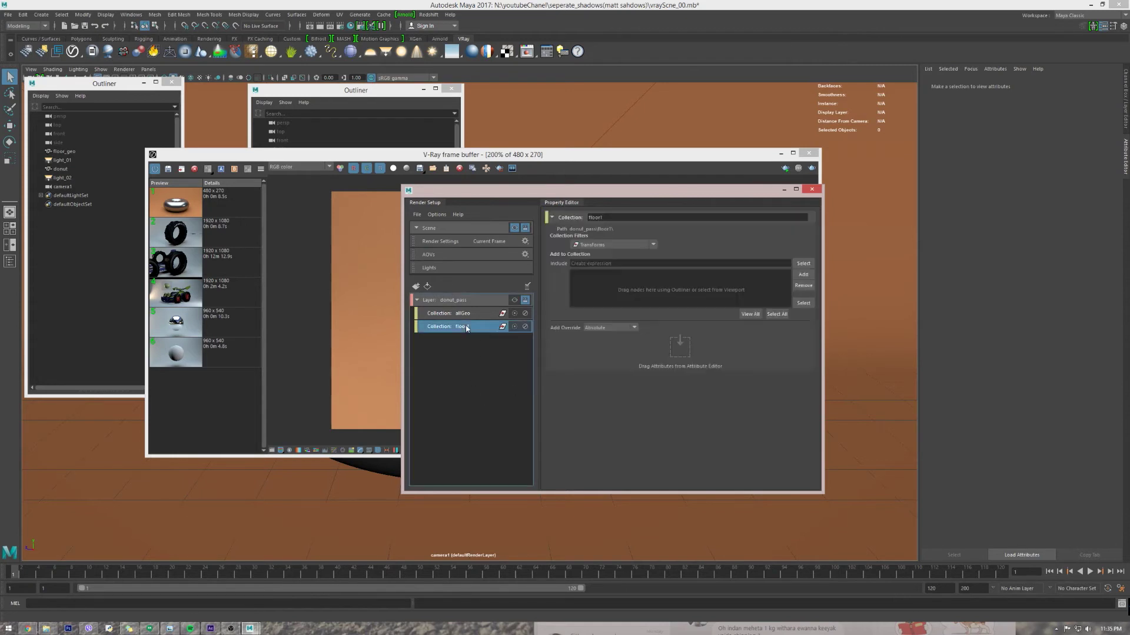
{"action": "left_click_drag", "start_coordinate": [65, 151], "coordinate": [625, 292]}
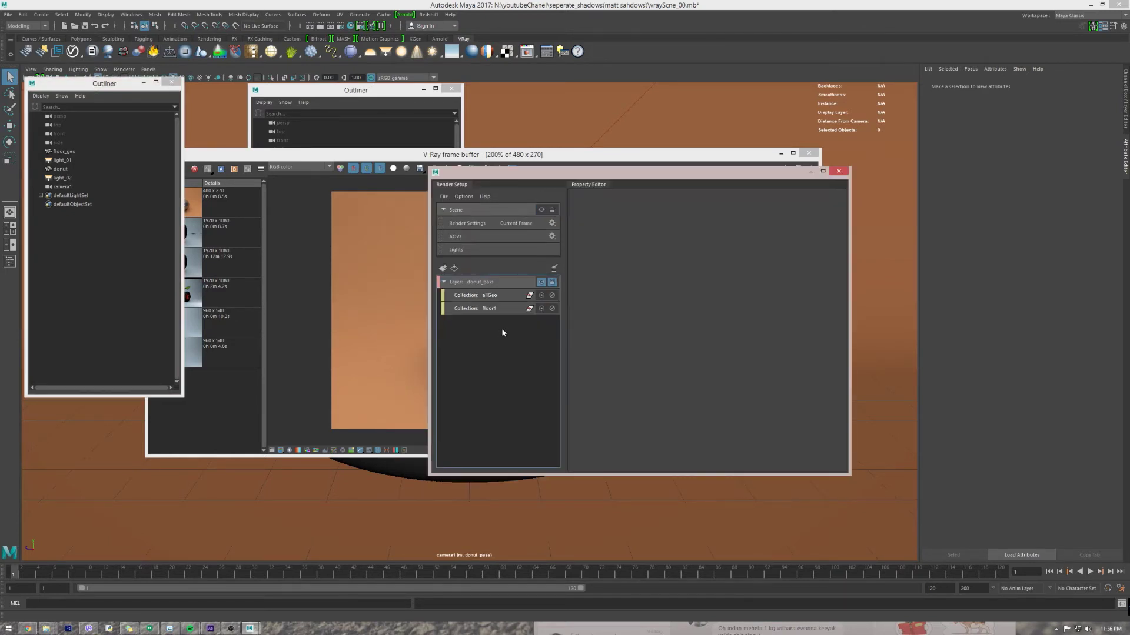
Step: Add a shader override named mattshadow to the floor collection and assign a new VRay Mtl Wrapper as its override shader
{"action": "right_click", "coordinate": [504, 310]}
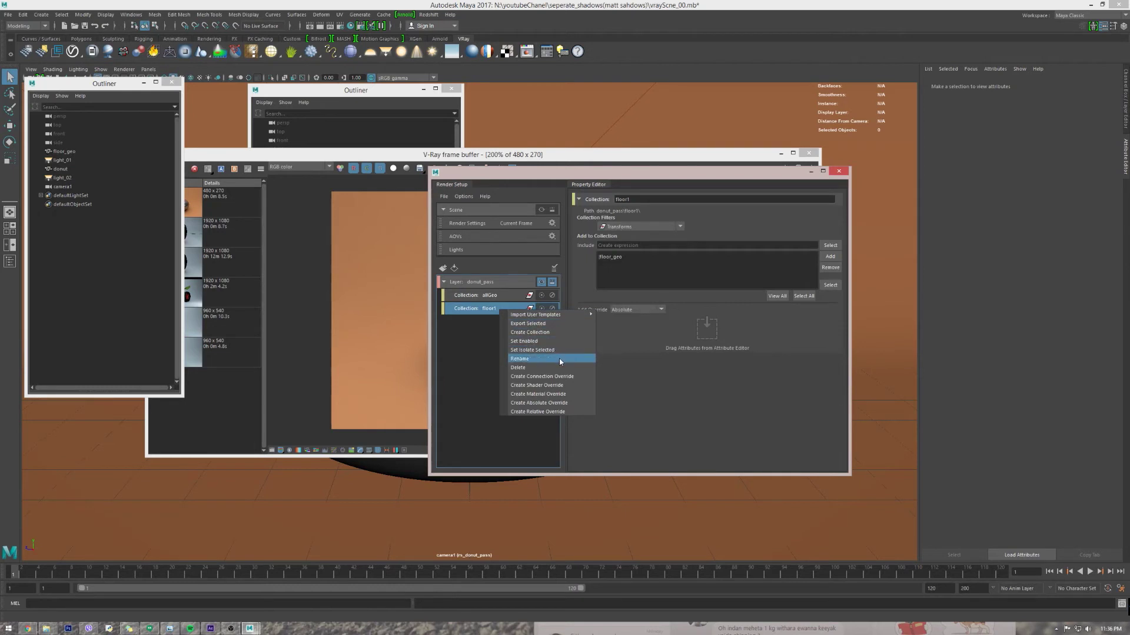
{"action": "left_click", "coordinate": [553, 386]}
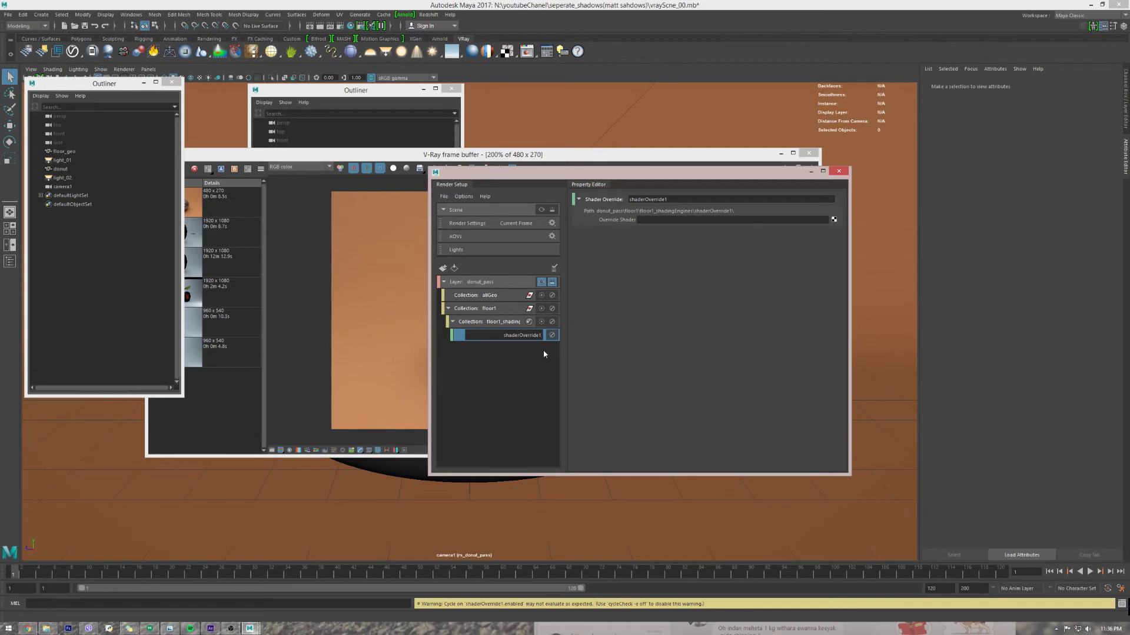
{"action": "left_click_drag", "start_coordinate": [541, 336], "coordinate": [494, 336]}
{"action": "type", "text": "mattshadow"}
{"action": "key", "text": "Return"}
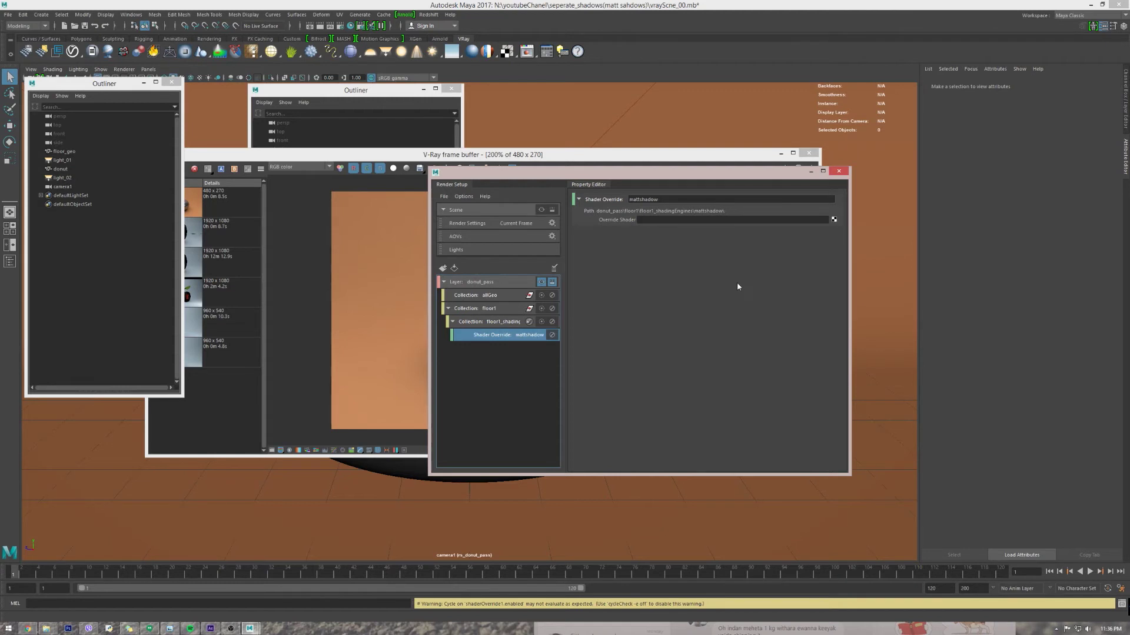
{"action": "left_click", "coordinate": [834, 220]}
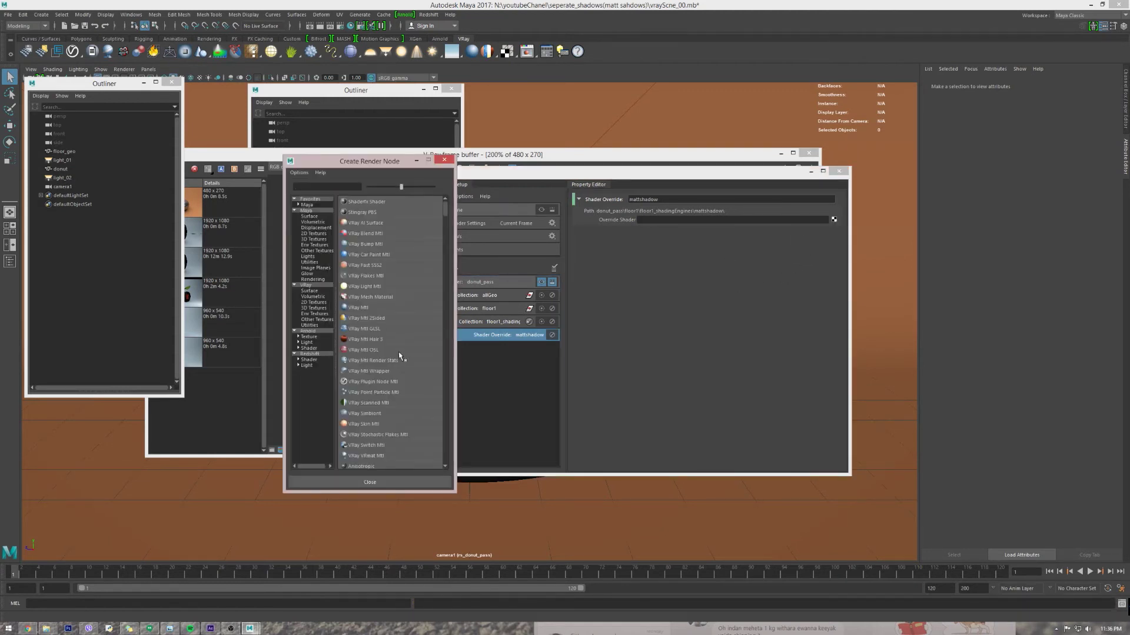
{"action": "left_click", "coordinate": [389, 371]}
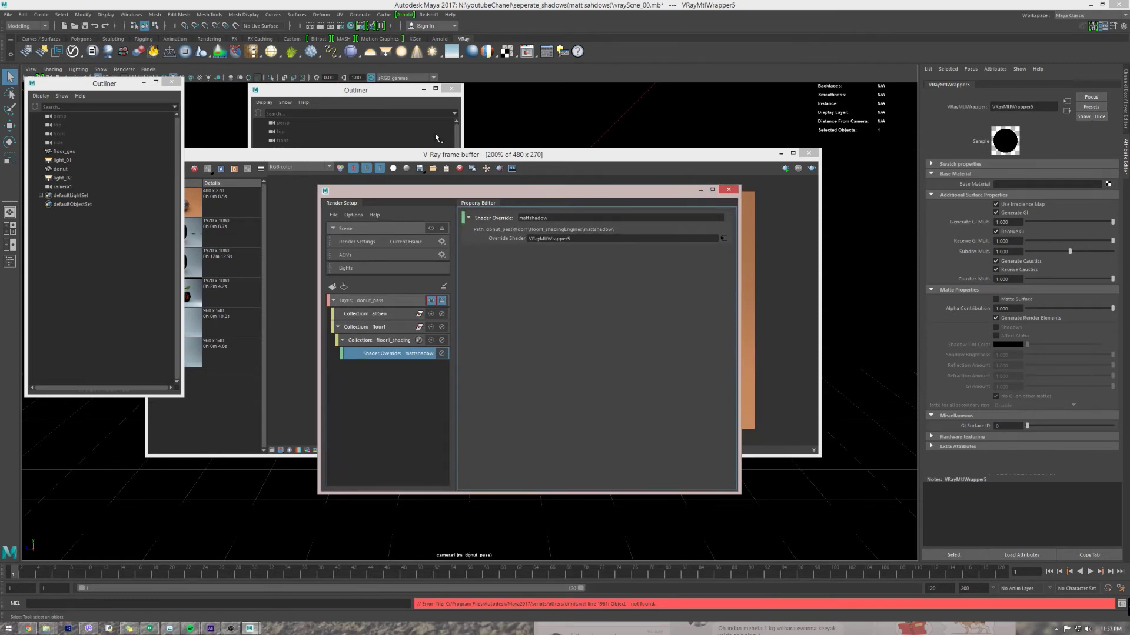
Step: Open the Hypershade and connect the floor material as the VRay Mtl Wrapper's base material
{"action": "left_click", "coordinate": [356, 95]}
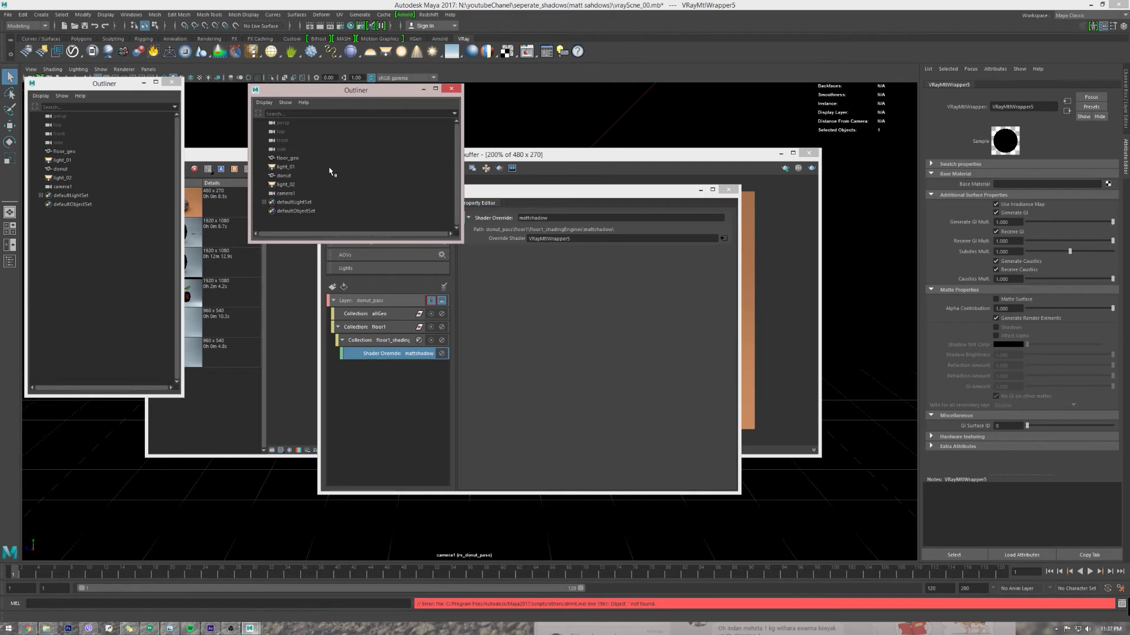
{"action": "left_click", "coordinate": [517, 155]}
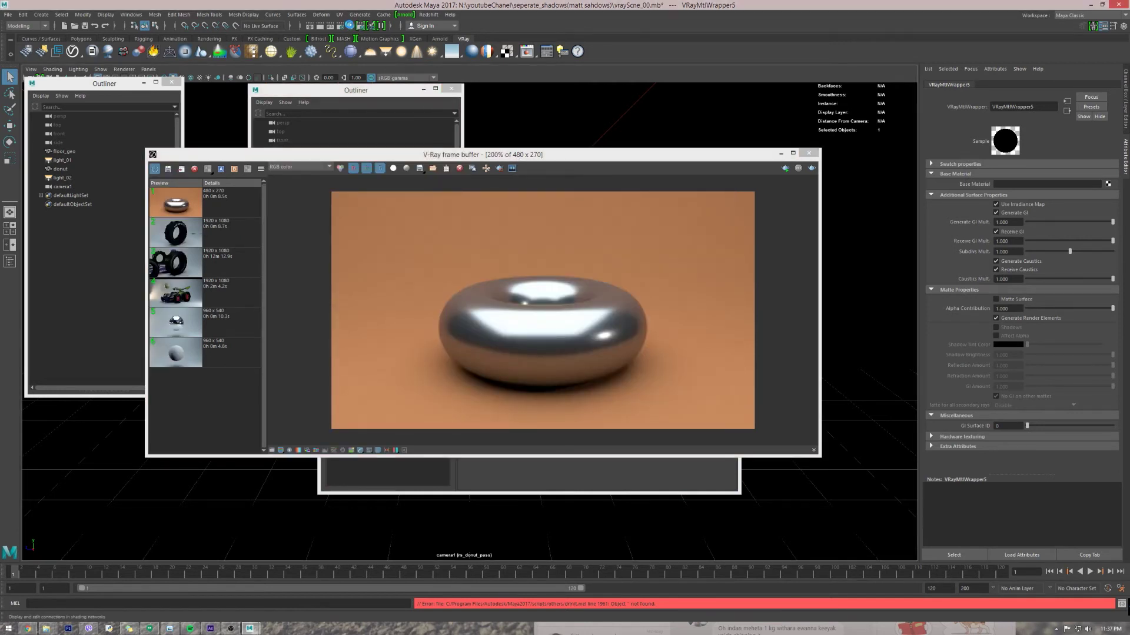
{"action": "left_click", "coordinate": [349, 26]}
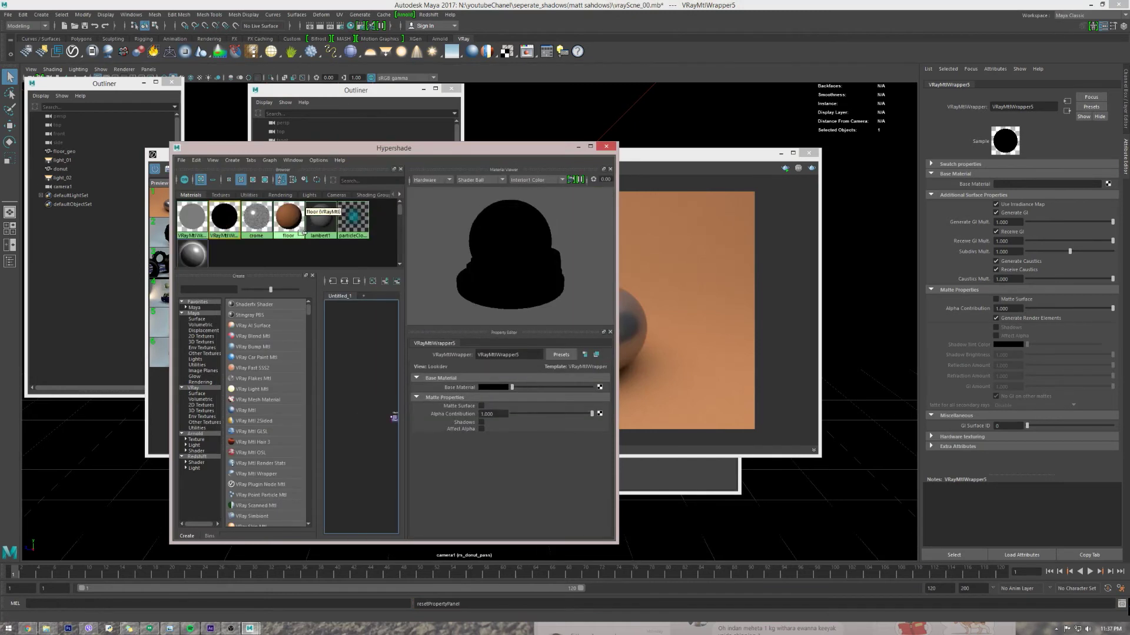
{"action": "middle_click_drag", "start_coordinate": [287, 223], "coordinate": [965, 187]}
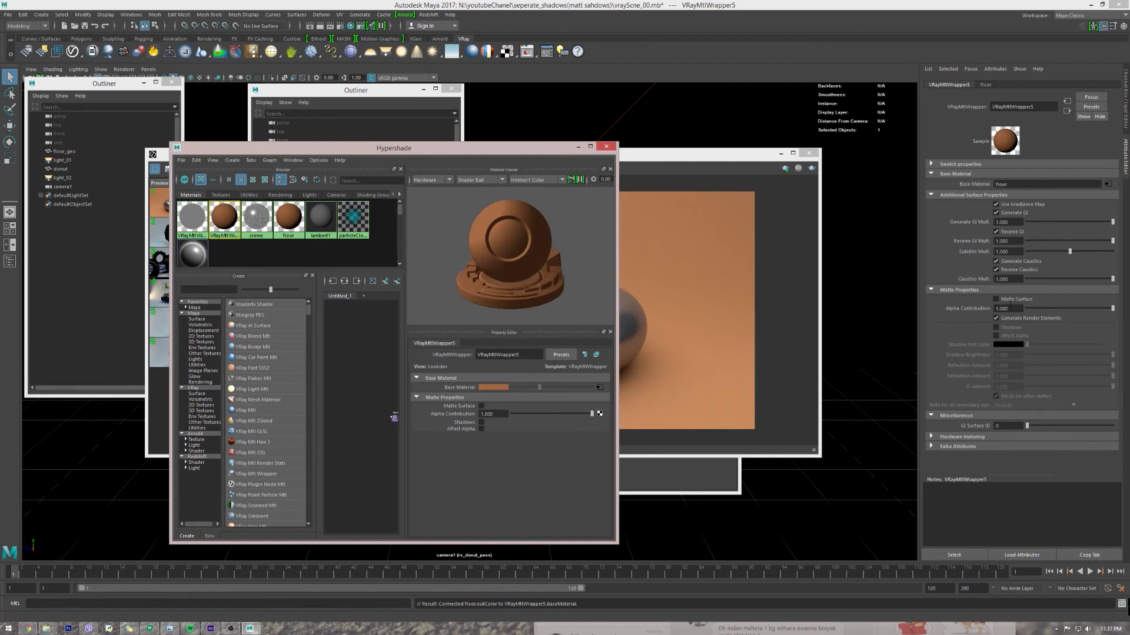
Step: Enable Matte Surface, Shadows and Affect Alpha on the wrapper material and set its Alpha Contribution to -1
{"action": "left_click", "coordinate": [996, 300]}
{"action": "left_click", "coordinate": [1003, 308]}
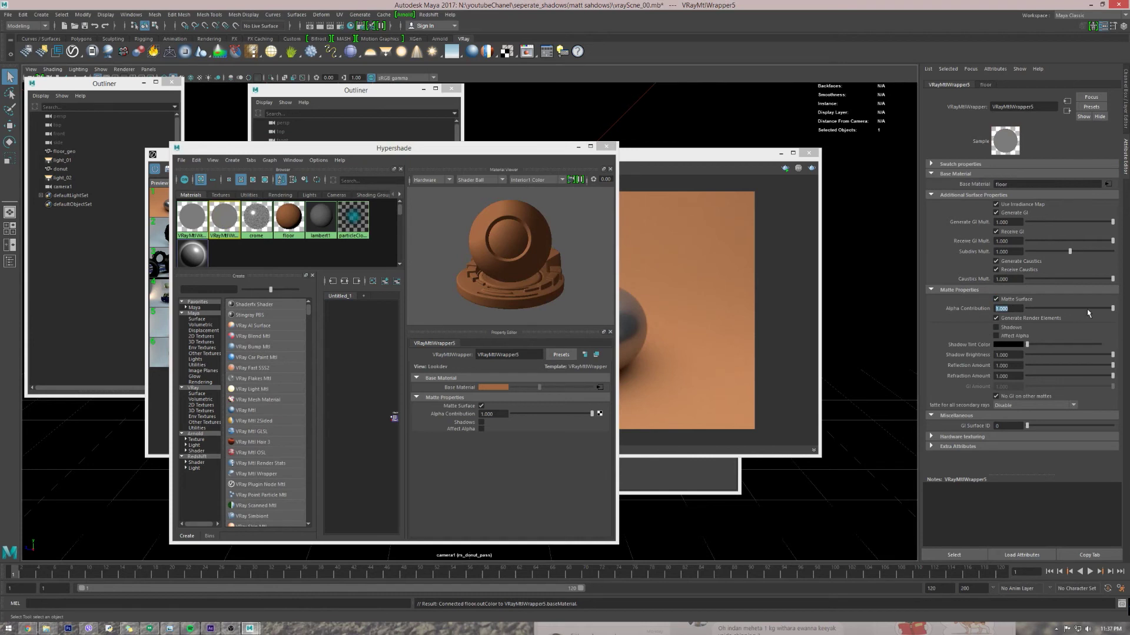
{"action": "type", "text": "-1"}
{"action": "key", "text": "Return"}
{"action": "left_click", "coordinate": [995, 328]}
{"action": "left_click", "coordinate": [995, 336]}
{"action": "left_click", "coordinate": [674, 159]}
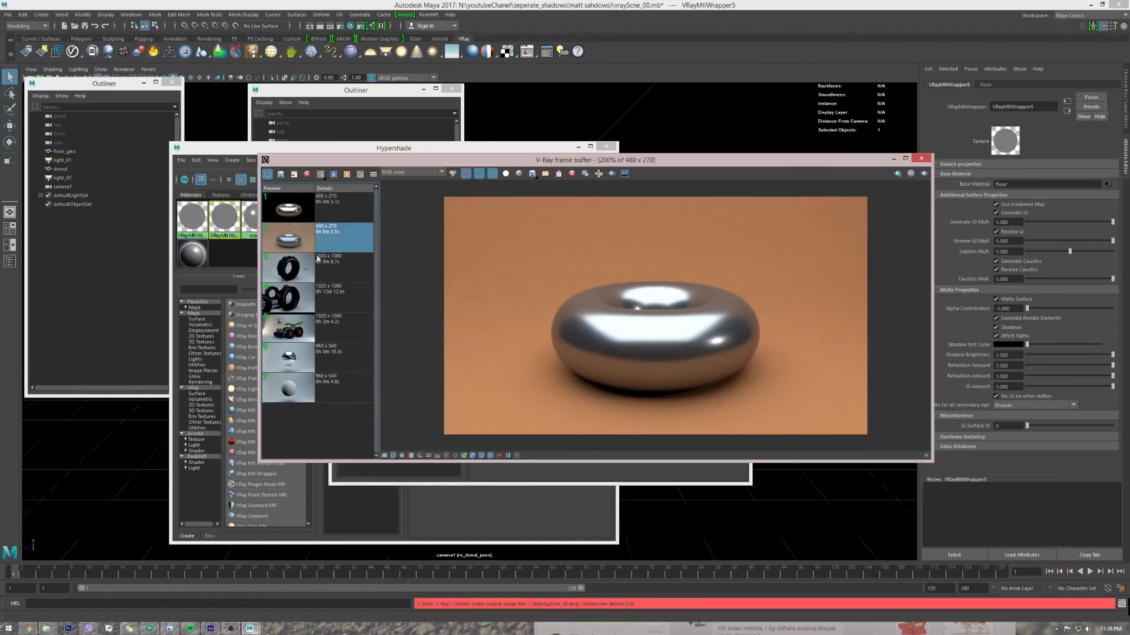
Step: Render the donut_pass layer in the V-Ray frame buffer, inspect its alpha channel, and return to the RGB color view
{"action": "left_click", "coordinate": [898, 174]}
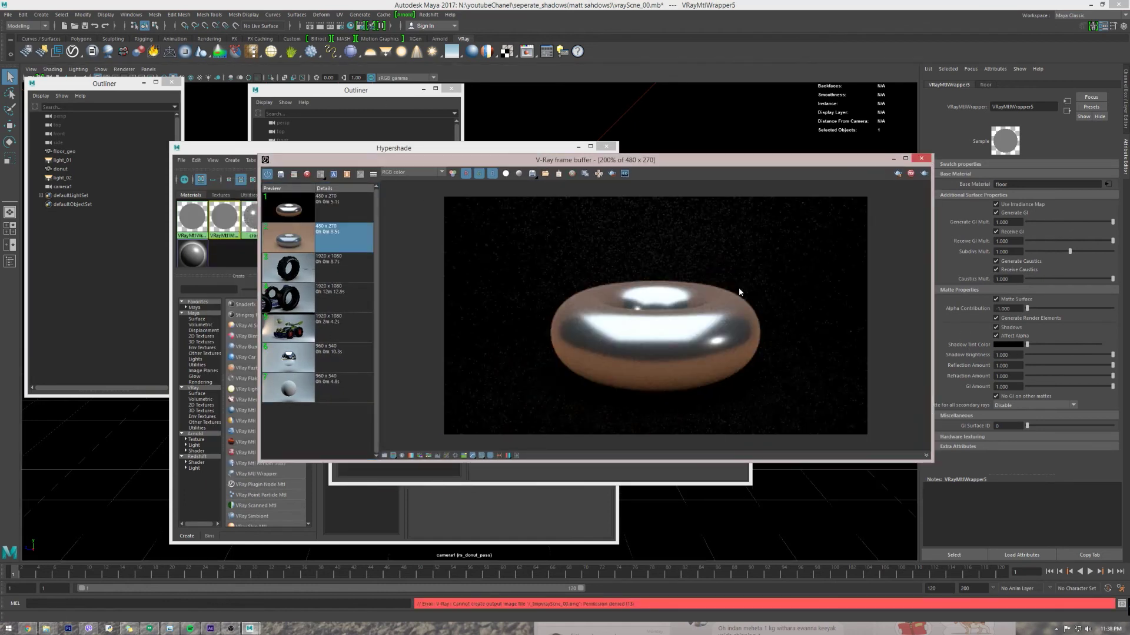
{"action": "left_click", "coordinate": [506, 174]}
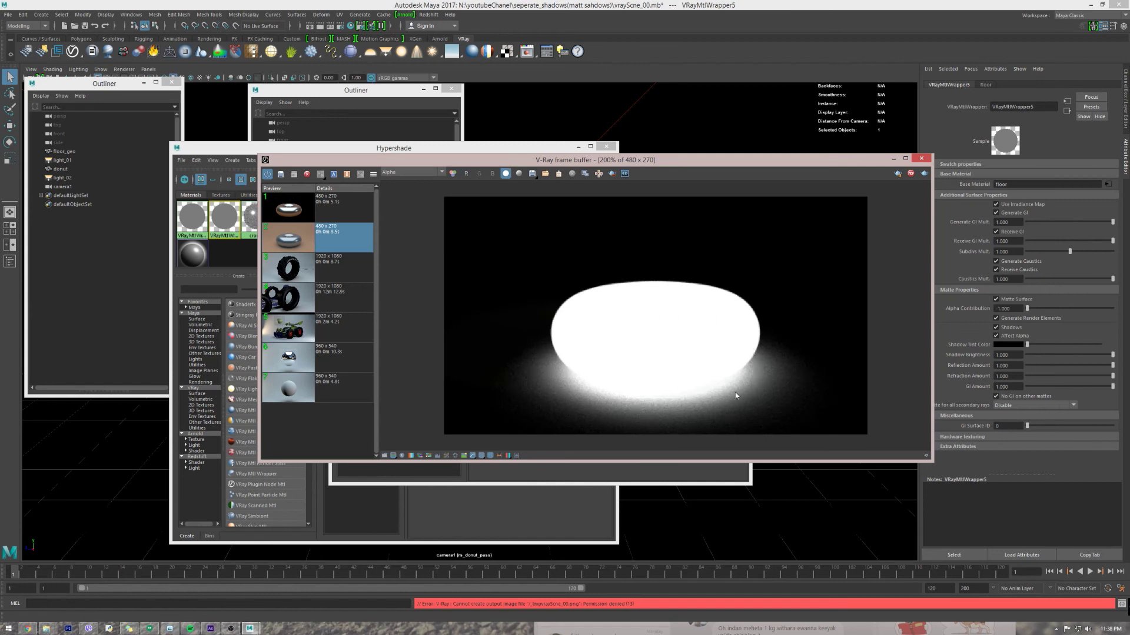
{"action": "left_click", "coordinate": [506, 174]}
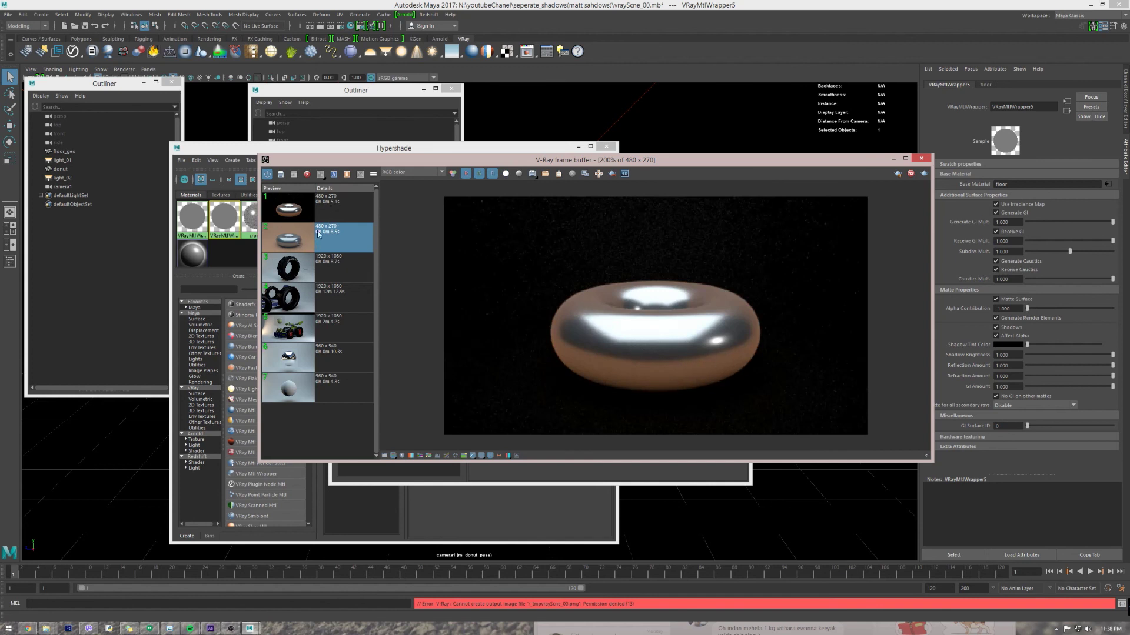
Step: Compare the stored full-floor render with the current matte-floor render side by side, sweeping the divider across the donut and its shadow
{"action": "left_click", "coordinate": [320, 174]}
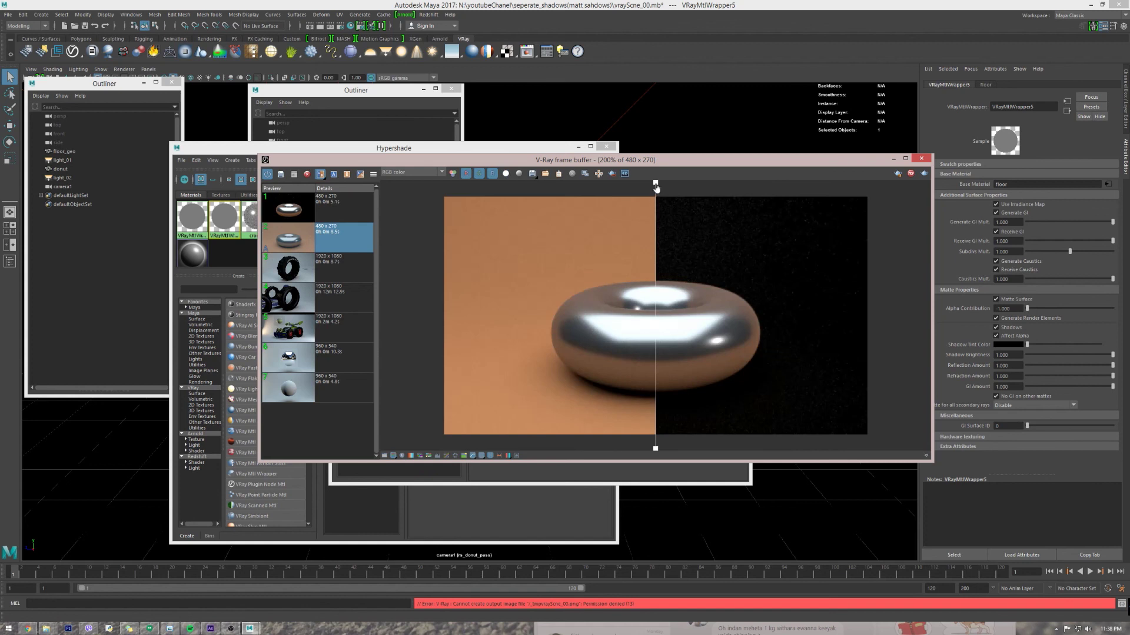
{"action": "left_click_drag", "start_coordinate": [657, 187], "coordinate": [713, 321]}
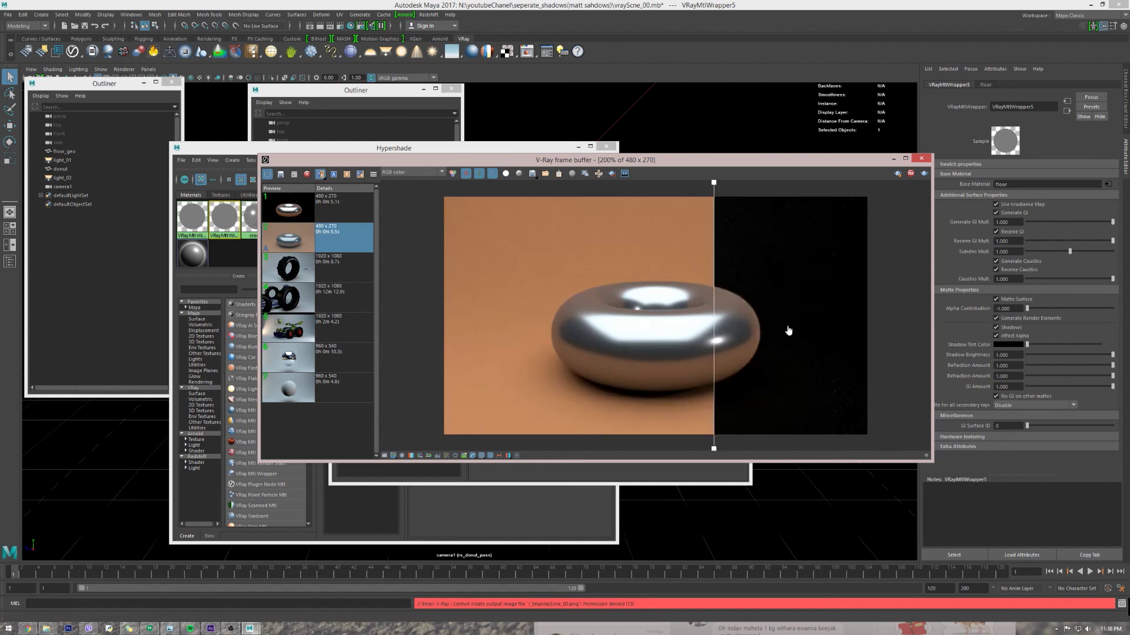
{"action": "left_click_drag", "start_coordinate": [788, 331], "coordinate": [594, 406]}
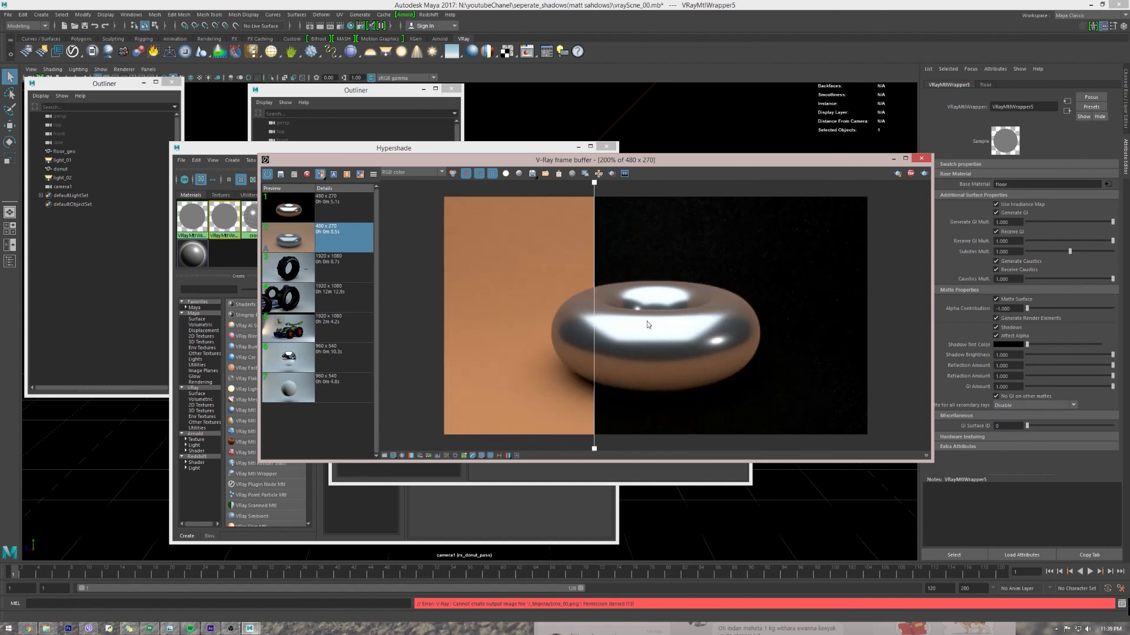